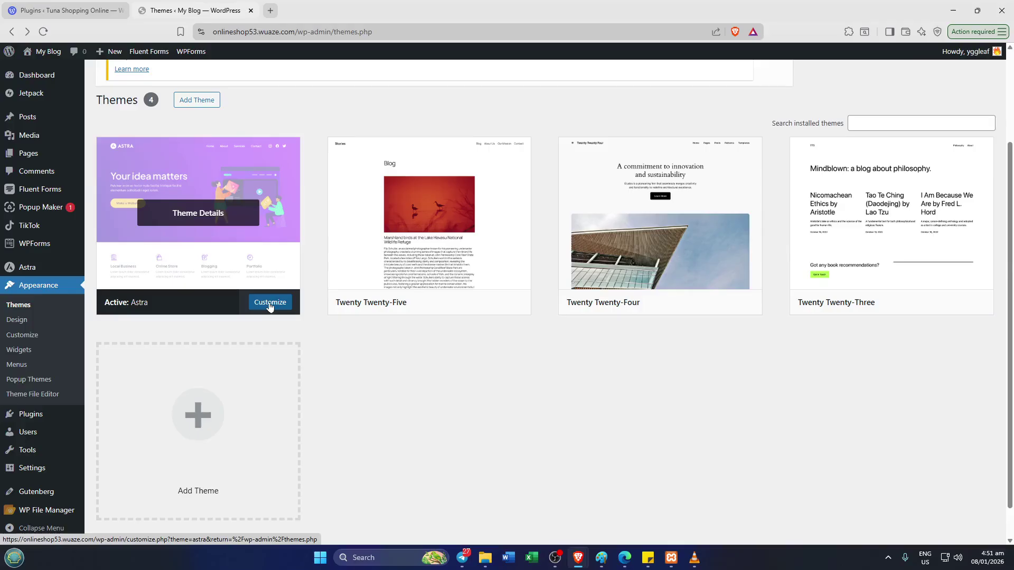
- Open the Astra theme customizer's Transparent Header settings and enable the transparent header on Desktop
{"action": "left_click", "coordinate": [269, 306]}
{"action": "left_click", "coordinate": [269, 306]}
{"action": "left_click", "coordinate": [269, 305]}
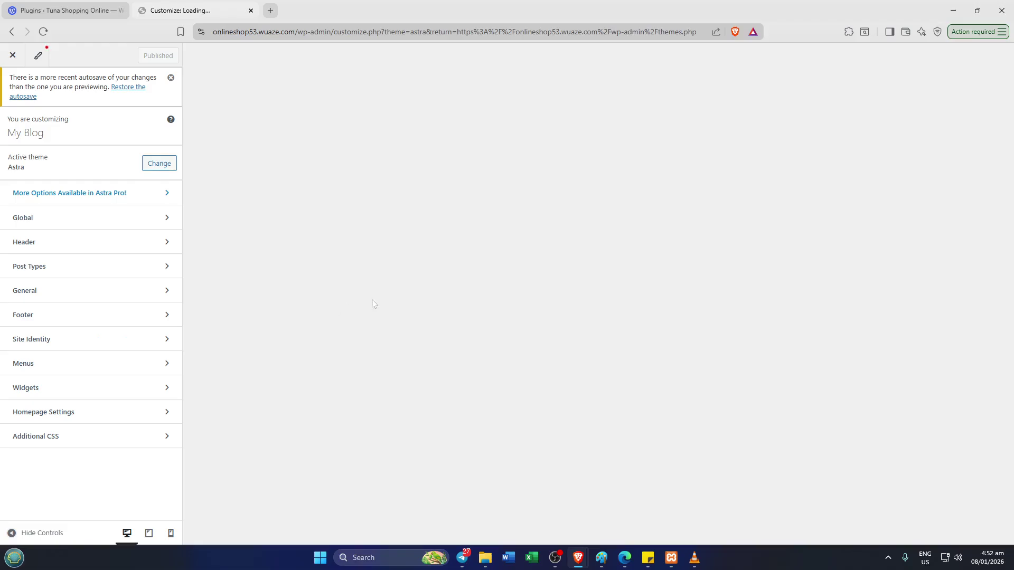
{"action": "left_click", "coordinate": [119, 241]}
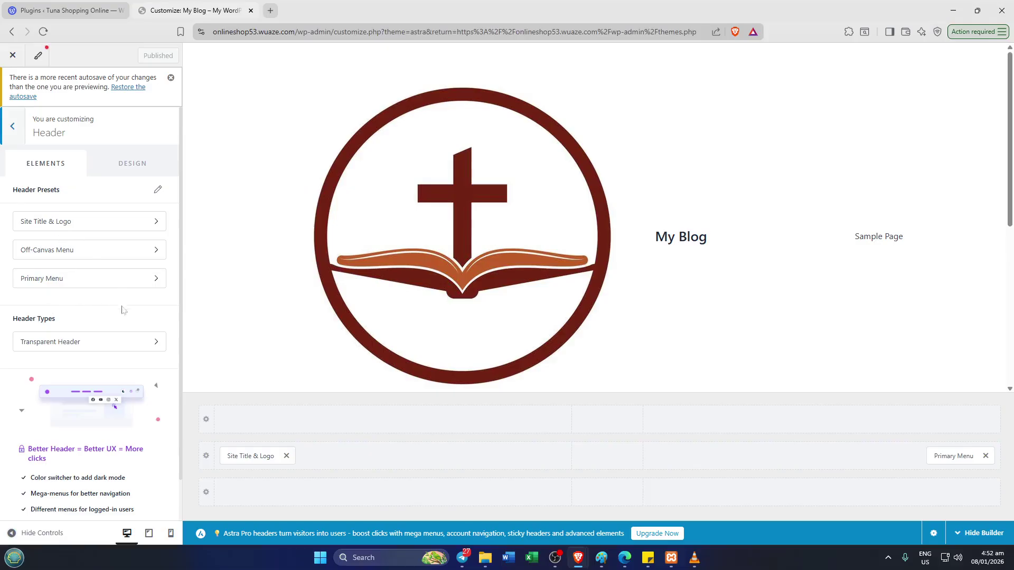
{"action": "left_click", "coordinate": [129, 349]}
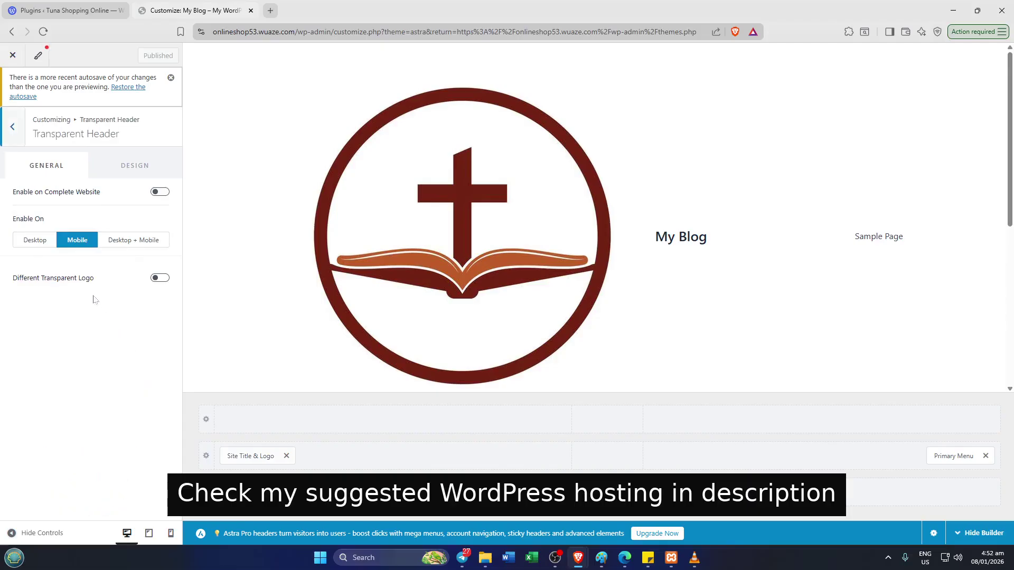
{"action": "left_click", "coordinate": [27, 247]}
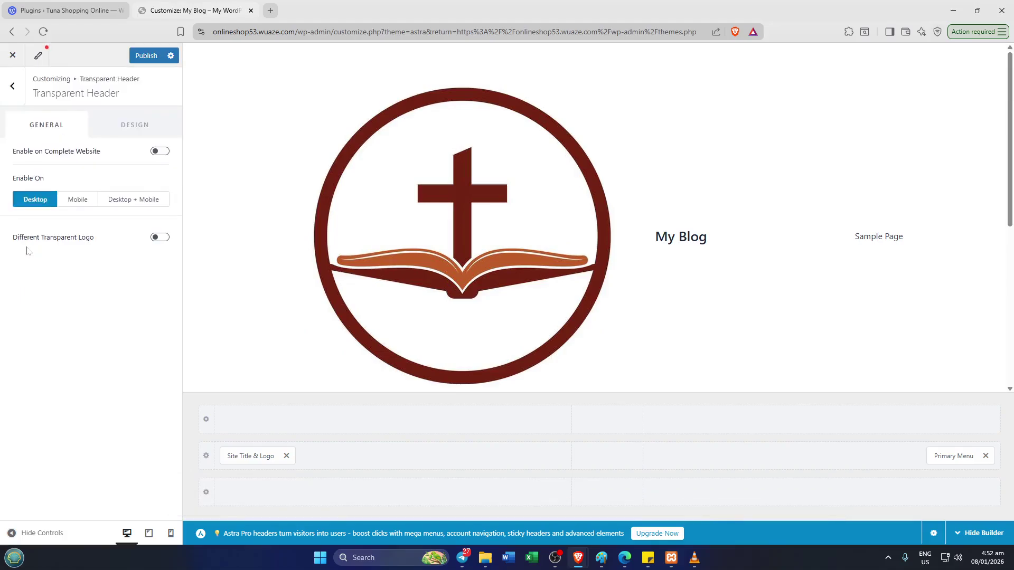
- Try the Different Transparent Logo option with a logo width of 123 px and switch it off again
{"action": "left_click", "coordinate": [162, 240]}
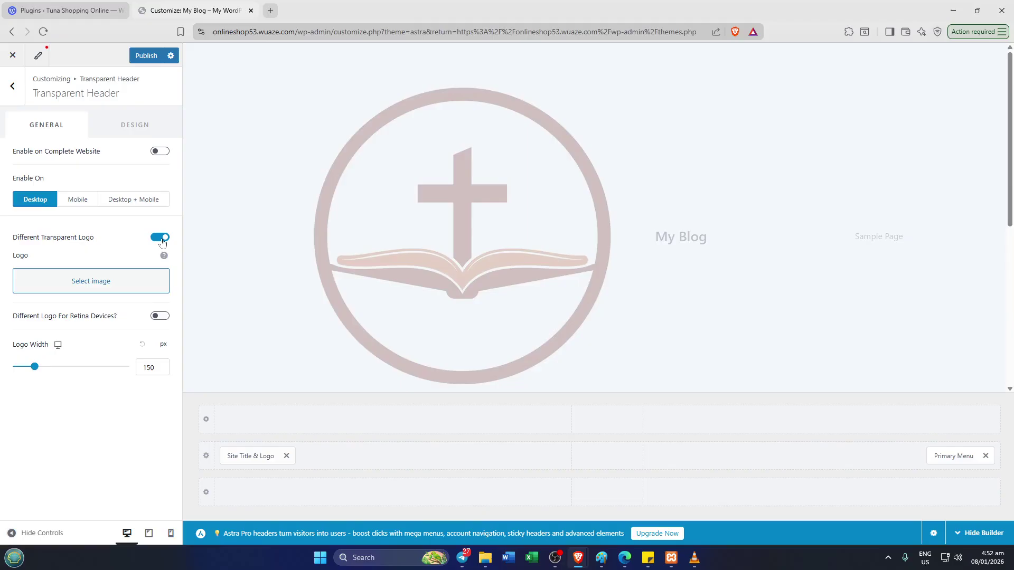
{"action": "left_click", "coordinate": [162, 240]}
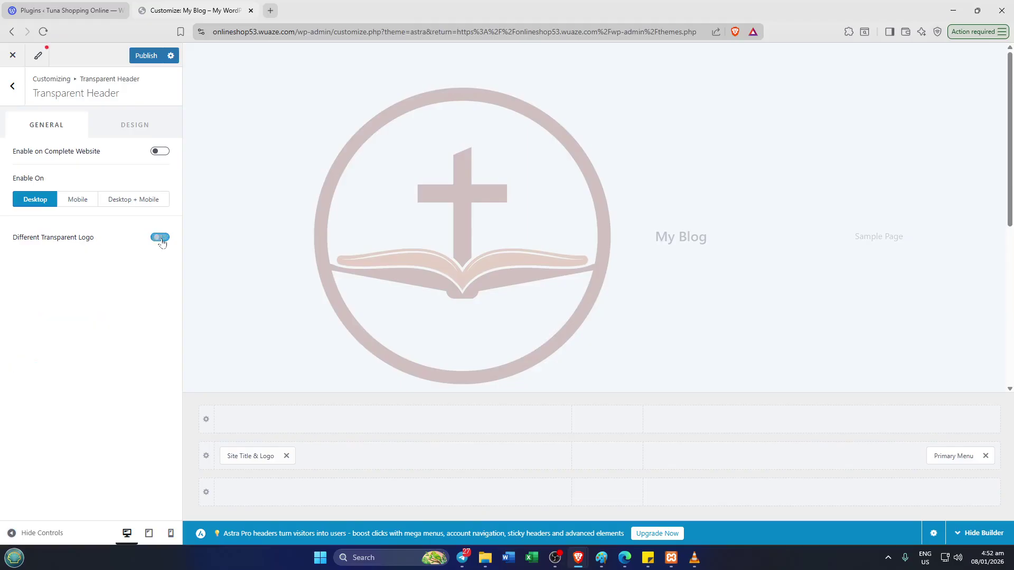
{"action": "left_click", "coordinate": [162, 240]}
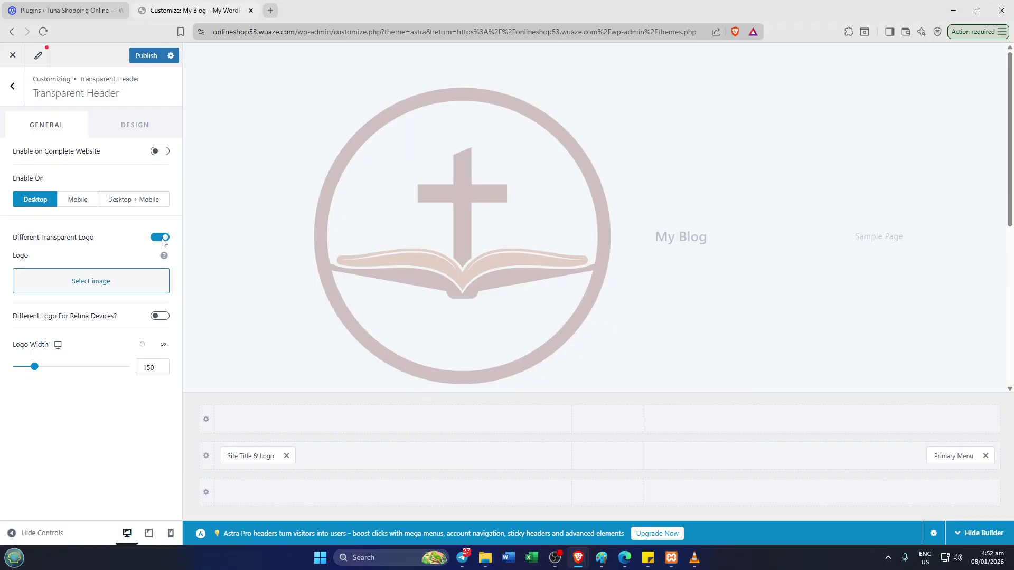
{"action": "mouse_move", "coordinate": [34, 366]}
{"action": "left_mouse_down"}
{"action": "mouse_move", "coordinate": [133, 369]}
{"action": "mouse_move", "coordinate": [15, 373]}
{"action": "mouse_move", "coordinate": [45, 371]}
{"action": "mouse_move", "coordinate": [21, 372]}
{"action": "mouse_move", "coordinate": [32, 371]}
{"action": "left_mouse_up"}
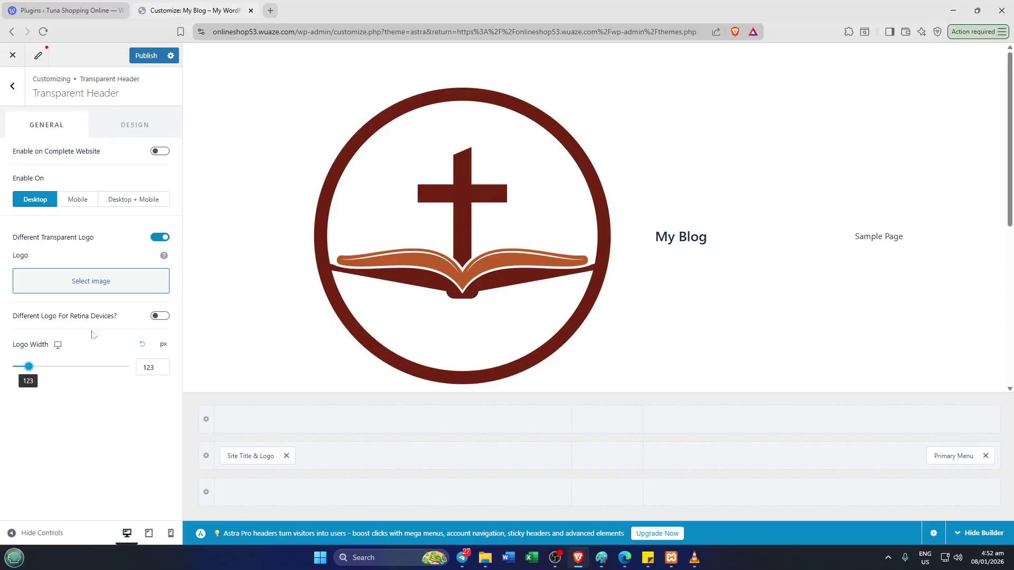
{"action": "left_click", "coordinate": [159, 237]}
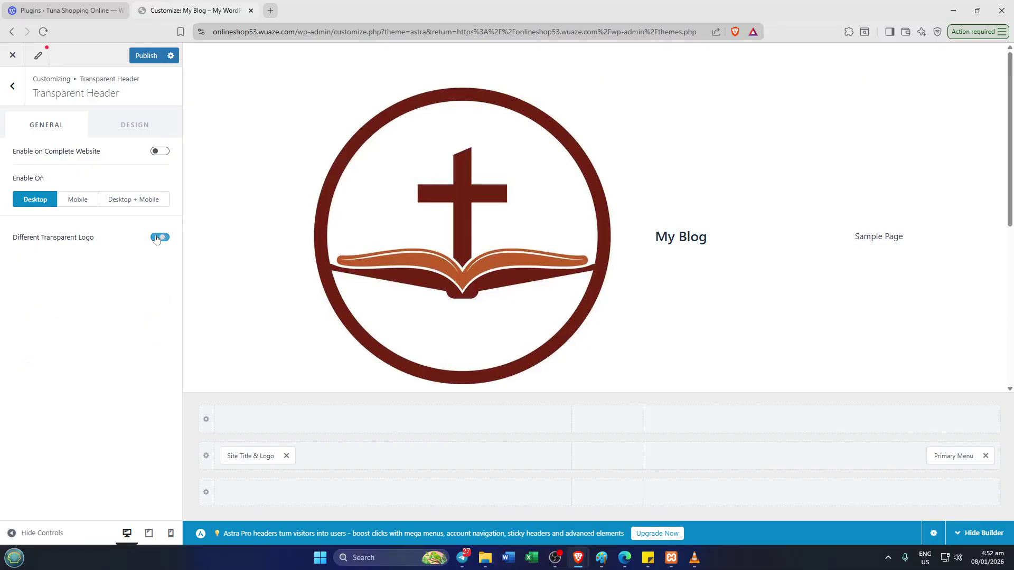
- Enable the transparent header on the complete website and clear every page type from its Disable on list
{"action": "left_click", "coordinate": [157, 153]}
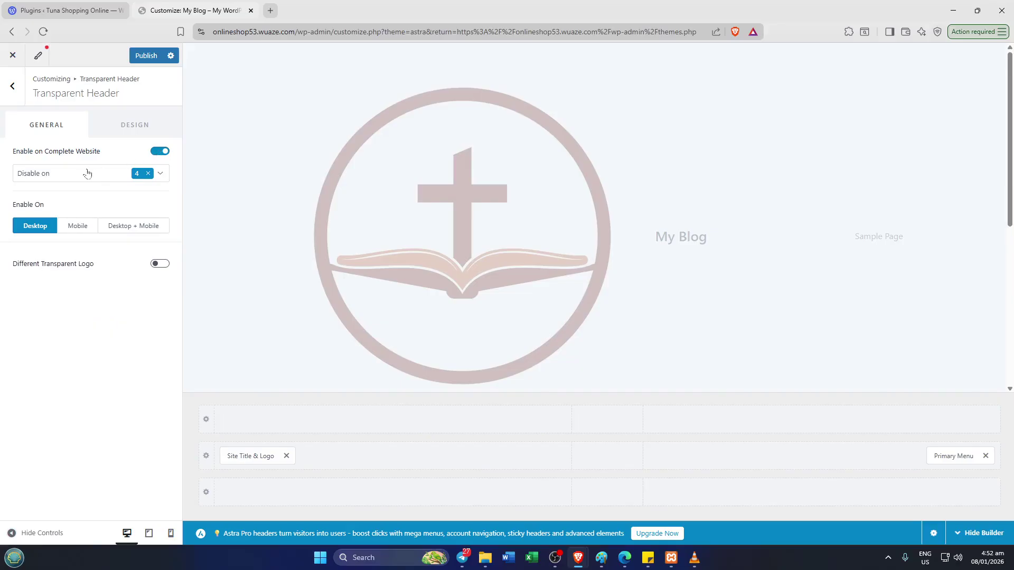
{"action": "left_click", "coordinate": [106, 176]}
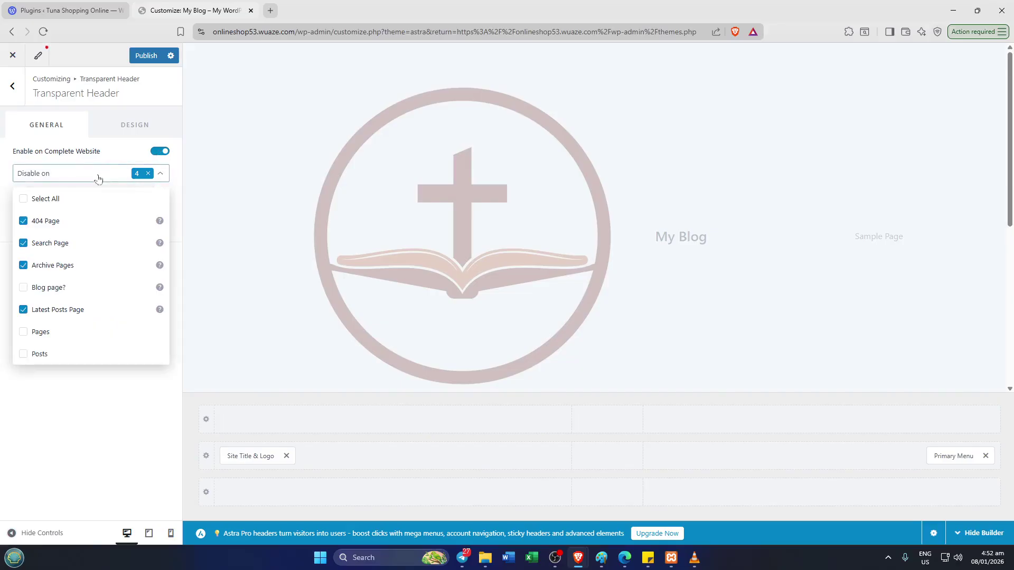
{"action": "left_click", "coordinate": [32, 206]}
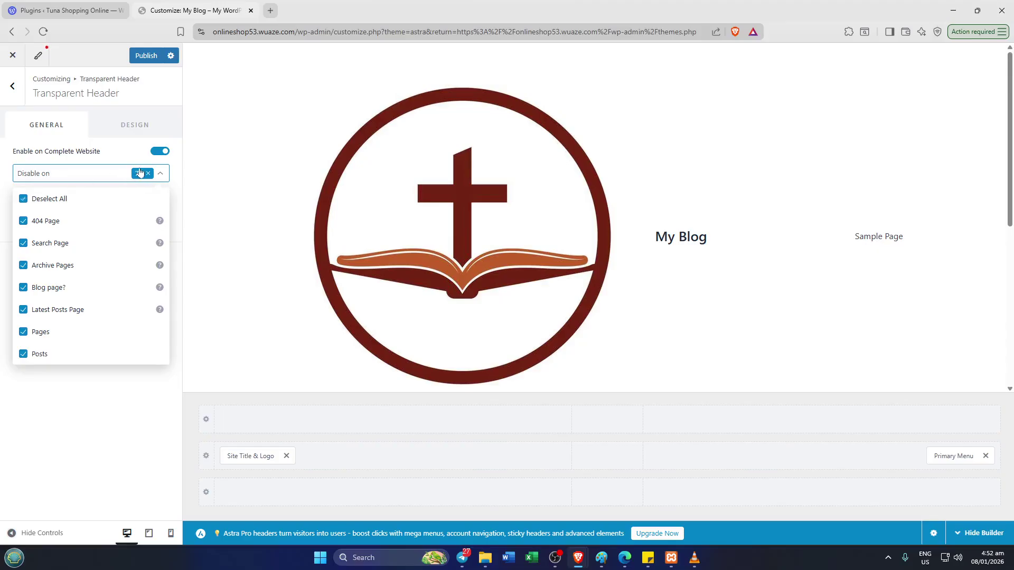
{"action": "left_click", "coordinate": [149, 174]}
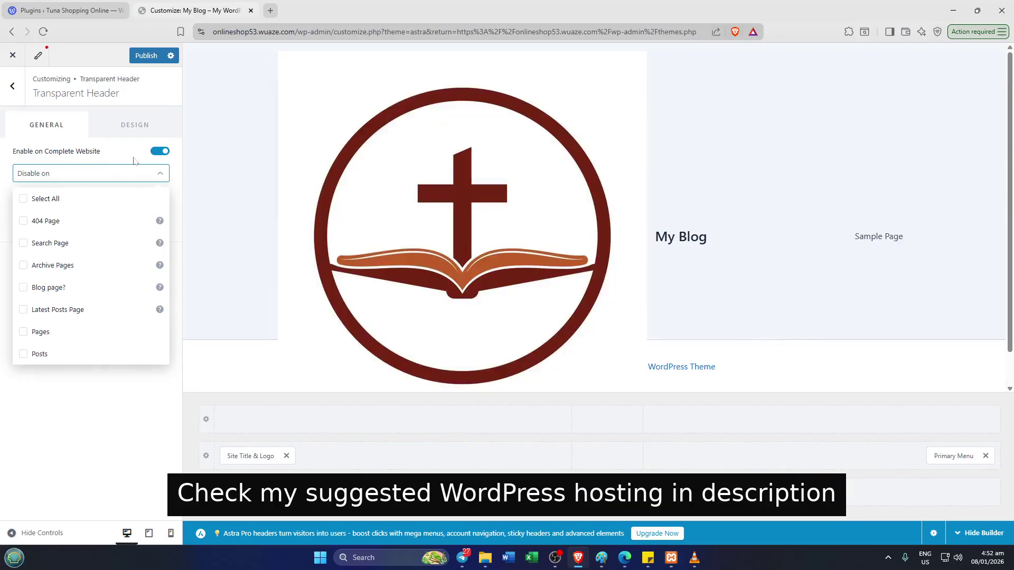
{"action": "left_click", "coordinate": [134, 161]}
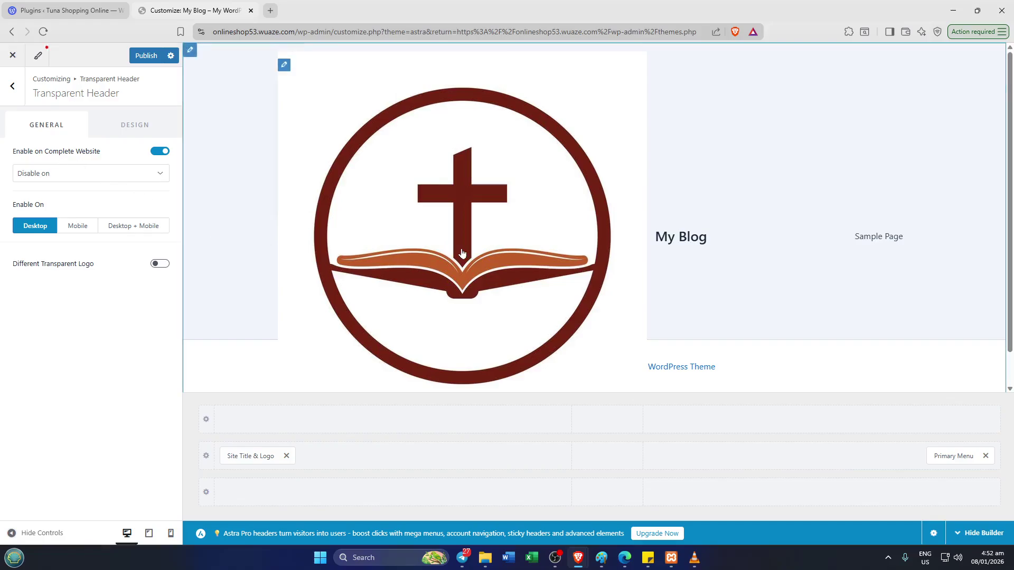
{"action": "scroll", "coordinate": [464, 254], "scroll_direction": "down", "scroll_amount": 1}
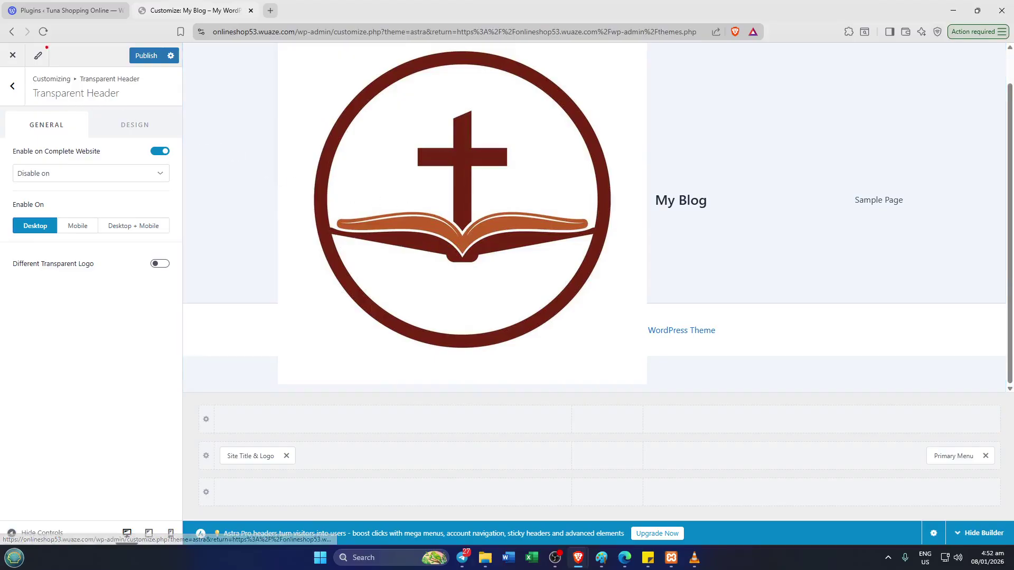
{"action": "left_click", "coordinate": [13, 55]}
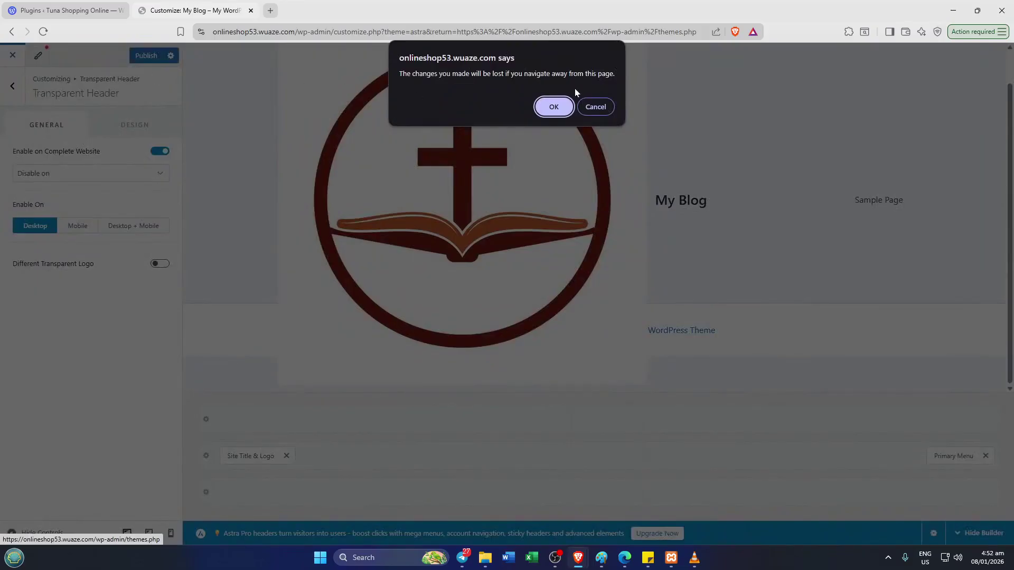
{"action": "left_click", "coordinate": [607, 107]}
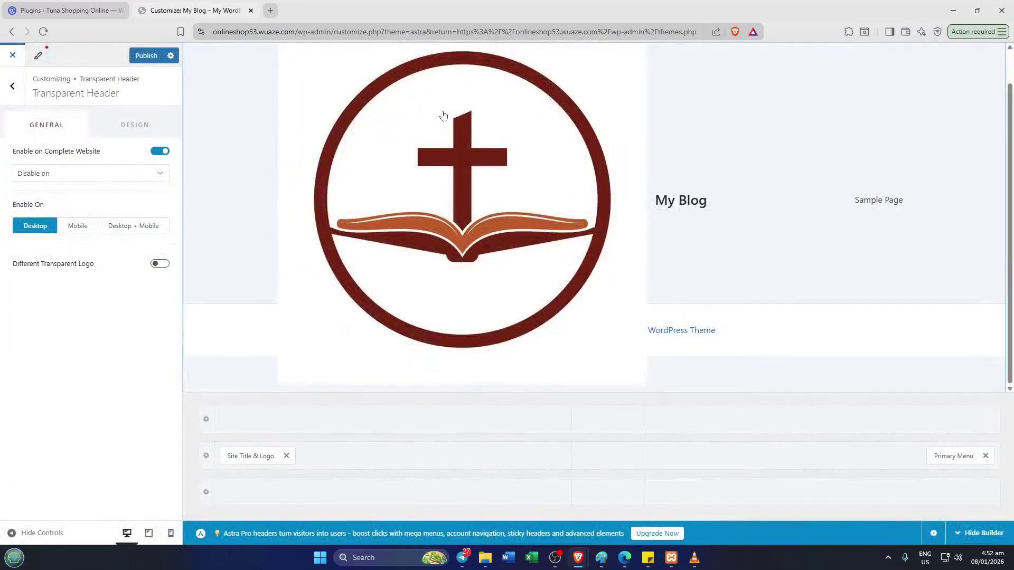
- Set the transparent header's bottom border size to 117 px in its design settings
{"action": "left_click", "coordinate": [126, 125]}
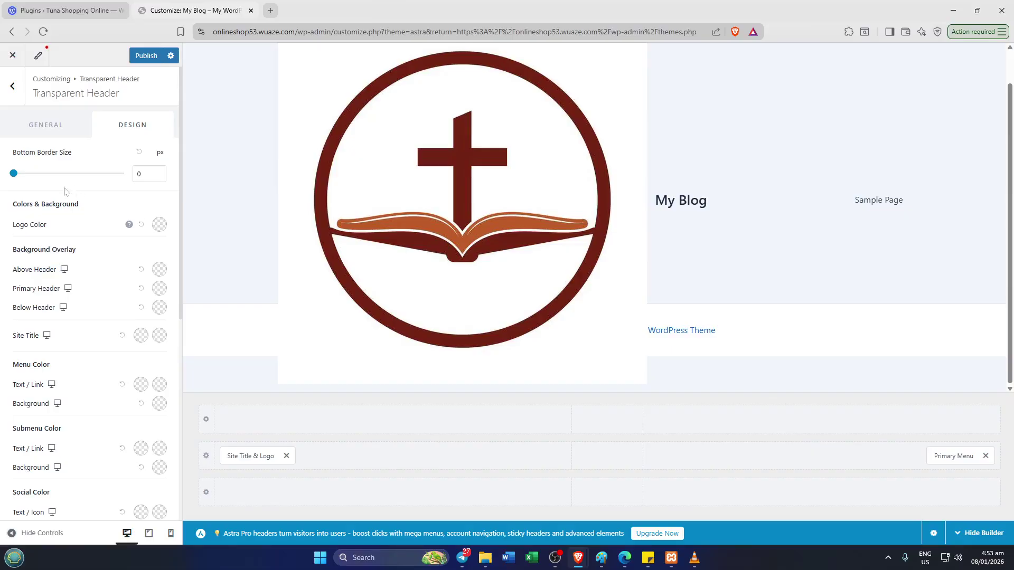
{"action": "left_click_drag", "start_coordinate": [13, 176], "coordinate": [47, 174]}
{"action": "left_click", "coordinate": [53, 173]}
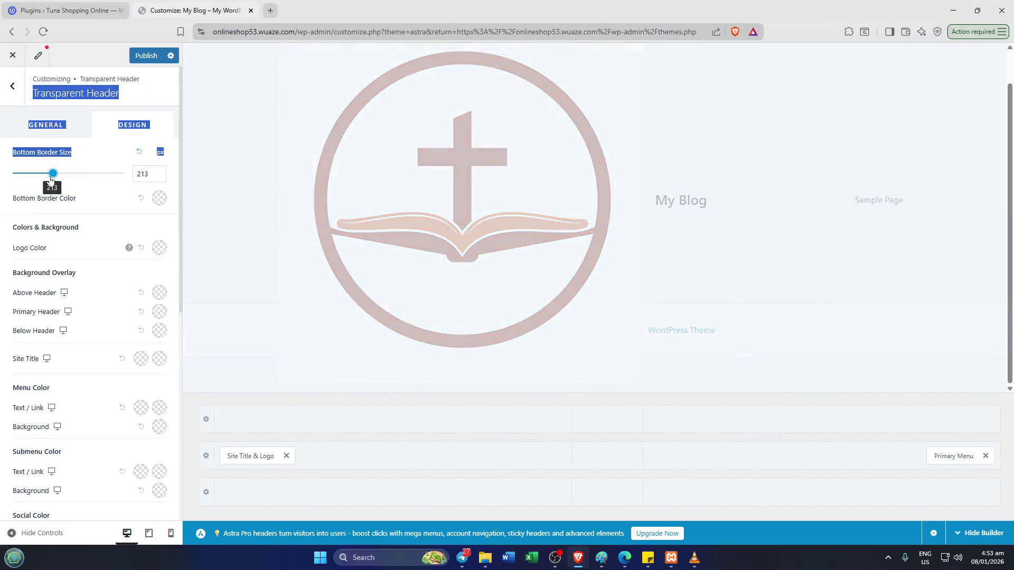
{"action": "left_click_drag", "start_coordinate": [53, 174], "coordinate": [12, 184]}
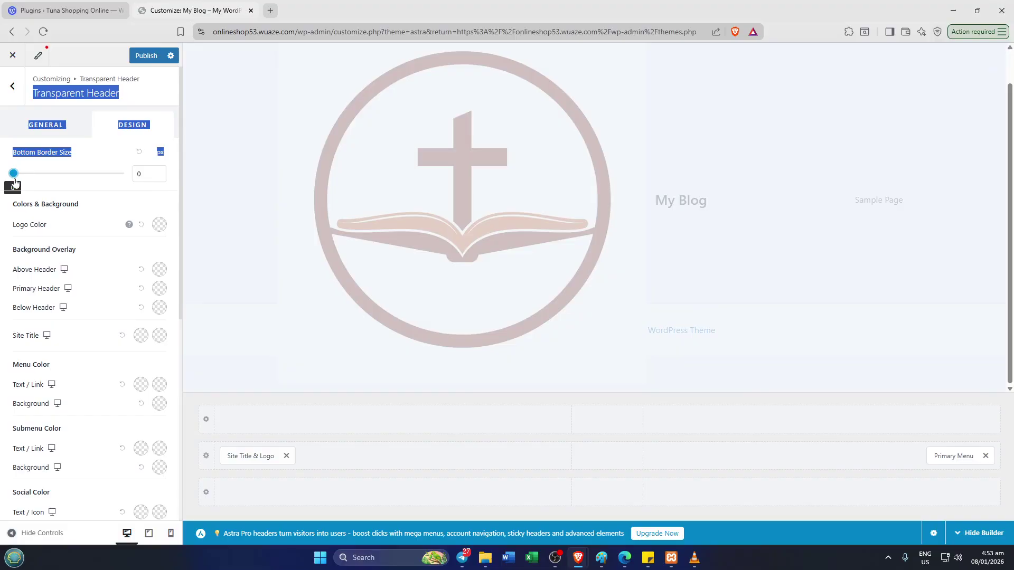
{"action": "left_click", "coordinate": [106, 149]}
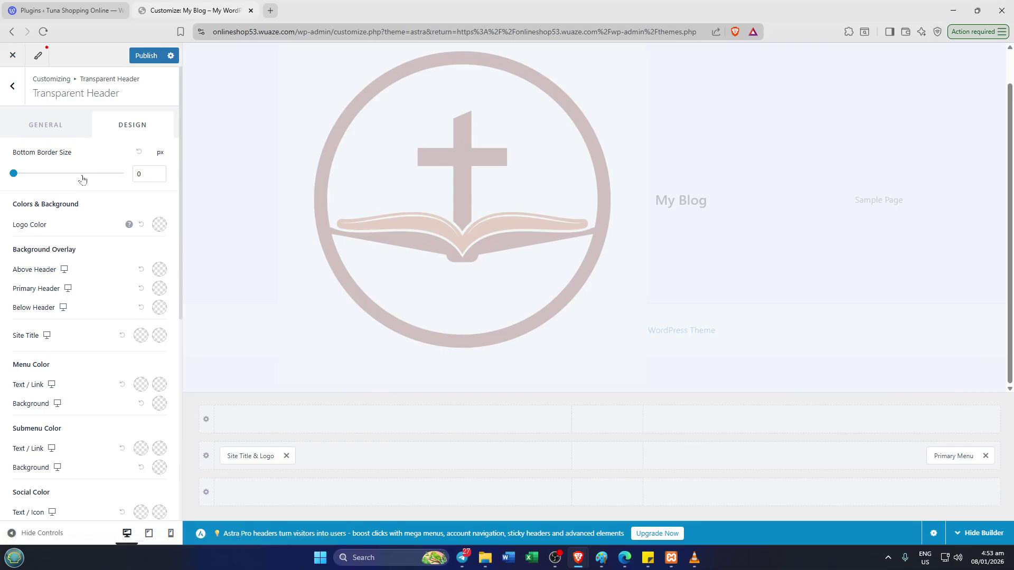
{"action": "left_click_drag", "start_coordinate": [50, 174], "coordinate": [37, 177]}
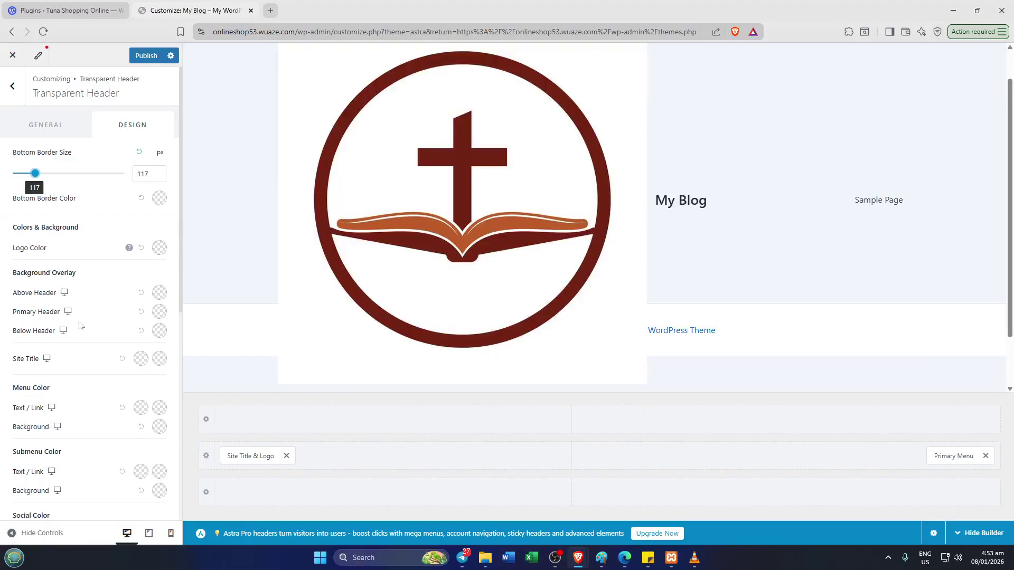
- Set the Above Header background overlay colour to a bright red
{"action": "left_click", "coordinate": [158, 294]}
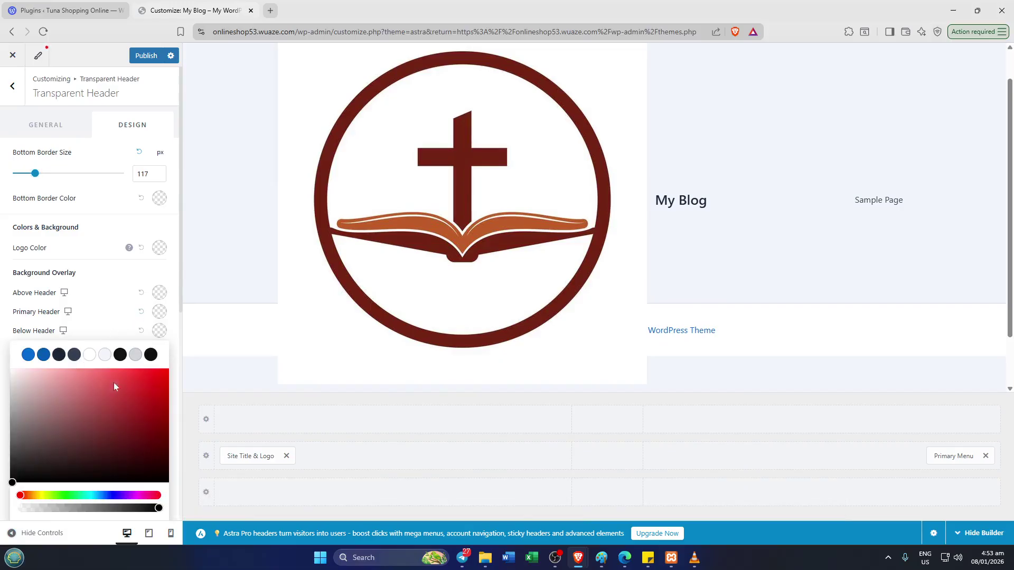
{"action": "left_click", "coordinate": [130, 381]}
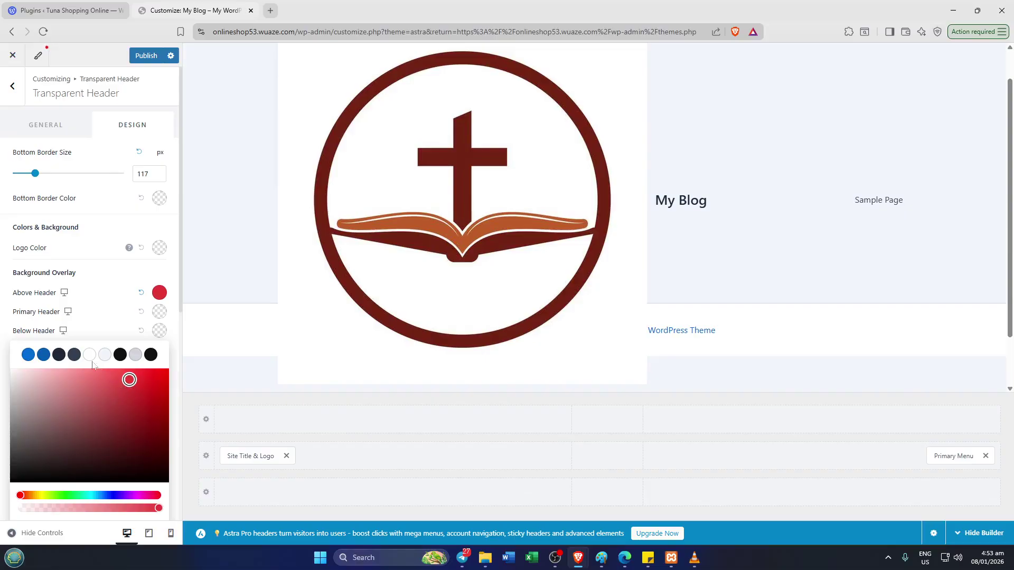
{"action": "left_click", "coordinate": [126, 294]}
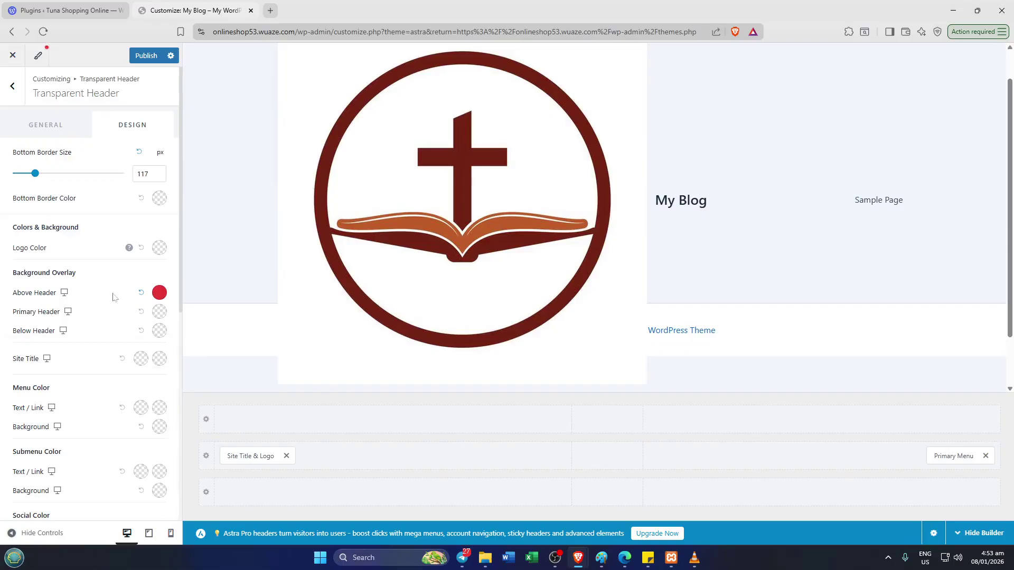
- Set the Primary Header background overlay colour to a muted red
{"action": "left_click", "coordinate": [159, 313]}
{"action": "left_click", "coordinate": [114, 367]}
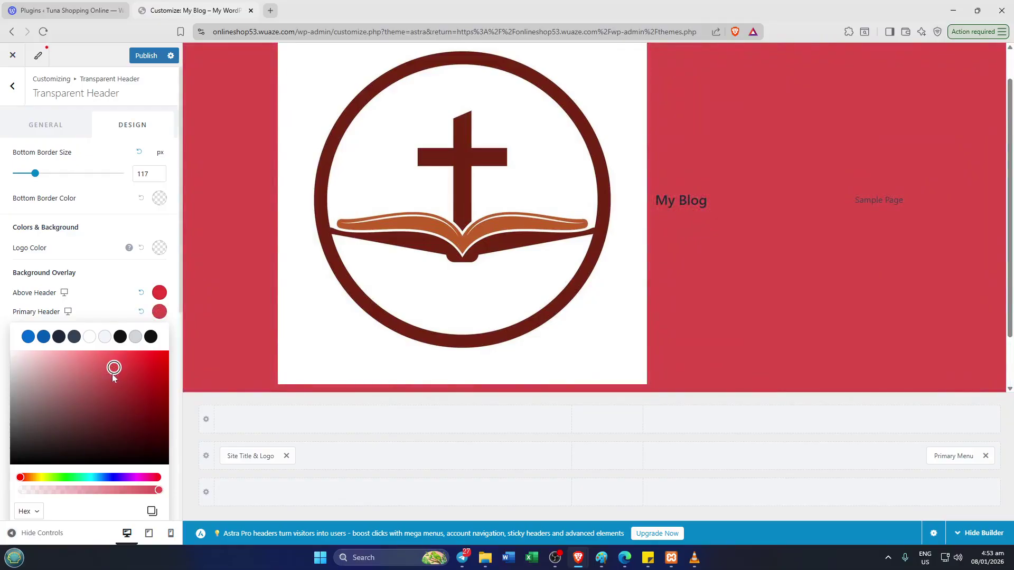
{"action": "mouse_move", "coordinate": [110, 375]}
{"action": "left_mouse_down"}
{"action": "mouse_move", "coordinate": [101, 374]}
{"action": "mouse_move", "coordinate": [95, 405]}
{"action": "mouse_move", "coordinate": [78, 408]}
{"action": "mouse_move", "coordinate": [98, 382]}
{"action": "left_mouse_up"}
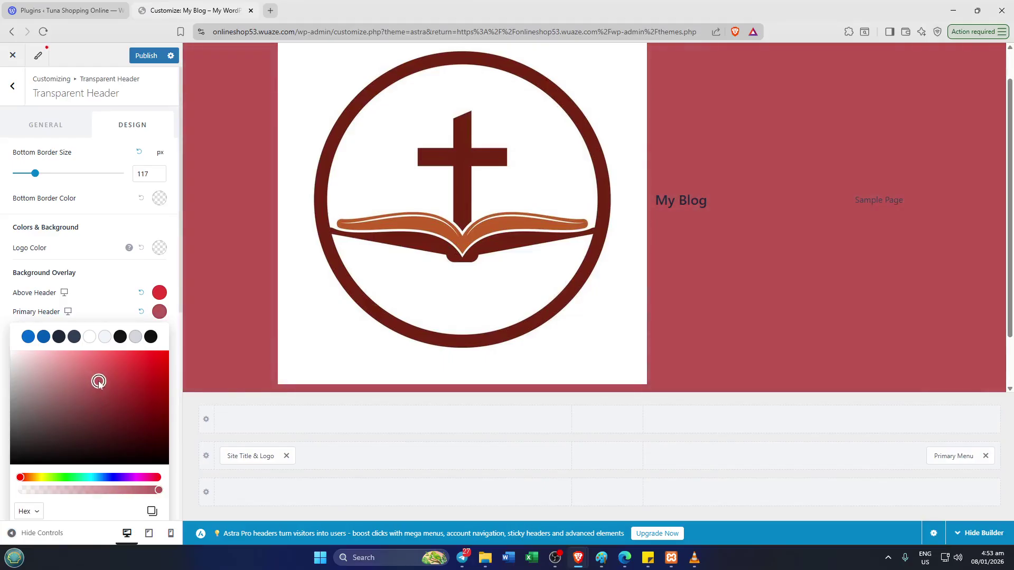